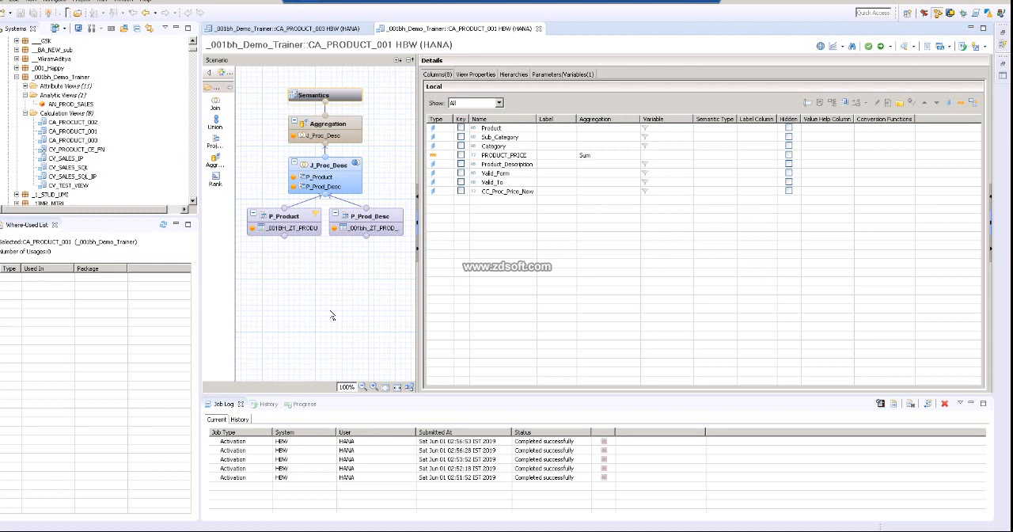
- Inspect P_Product's existing calculated column CC_Proc_Price_New (PRODUCT_PRICE*1.2) and leave it unchanged
{"action": "left_click", "coordinate": [290, 227]}
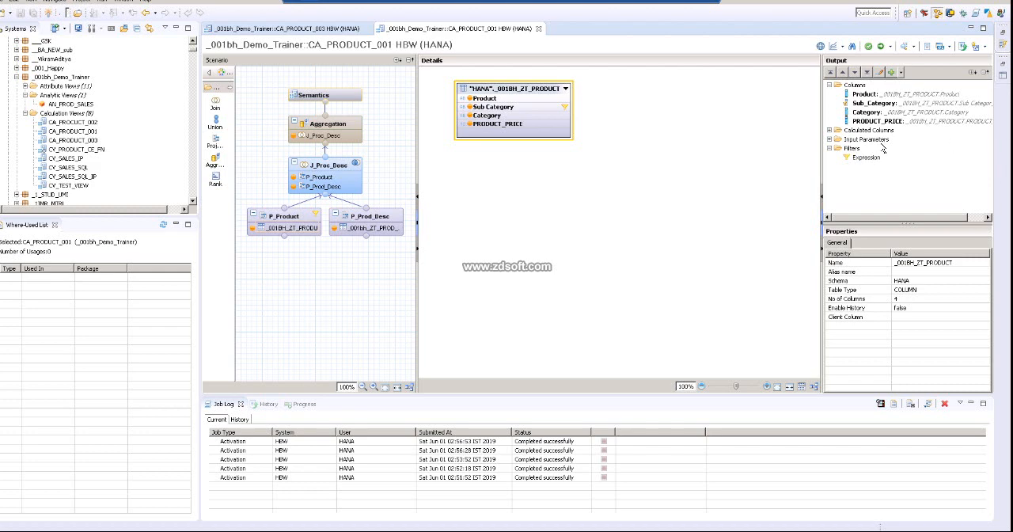
{"action": "left_click", "coordinate": [831, 130]}
{"action": "double_click", "coordinate": [881, 140]}
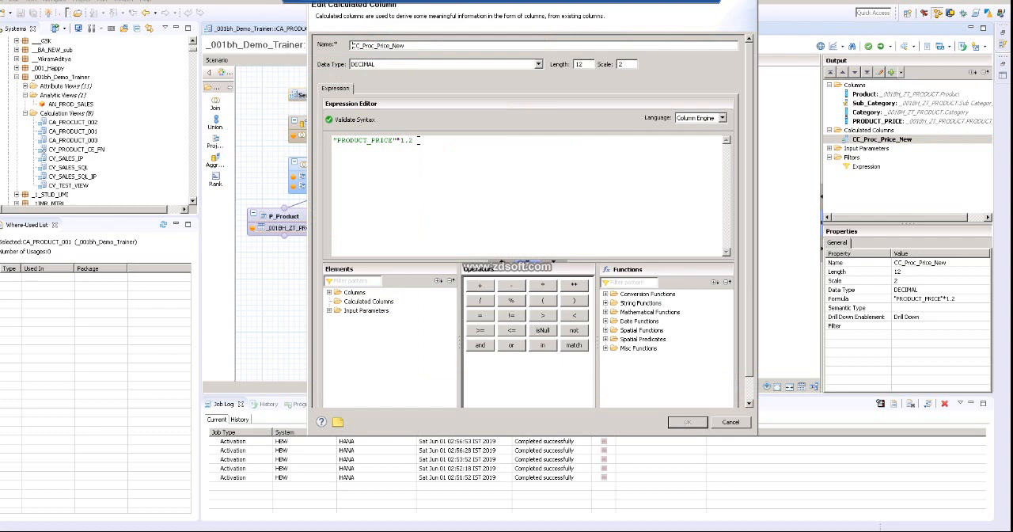
{"action": "left_click", "coordinate": [742, 421]}
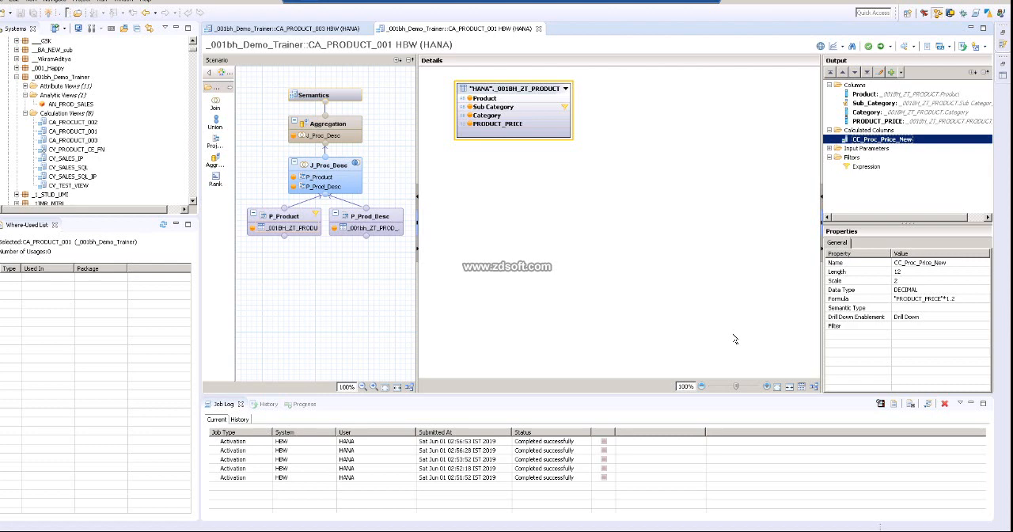
- Show the Semantics node's Parameters/Variables list holding IP_Sub_CATAGORY and its create choices
{"action": "left_click", "coordinate": [350, 101]}
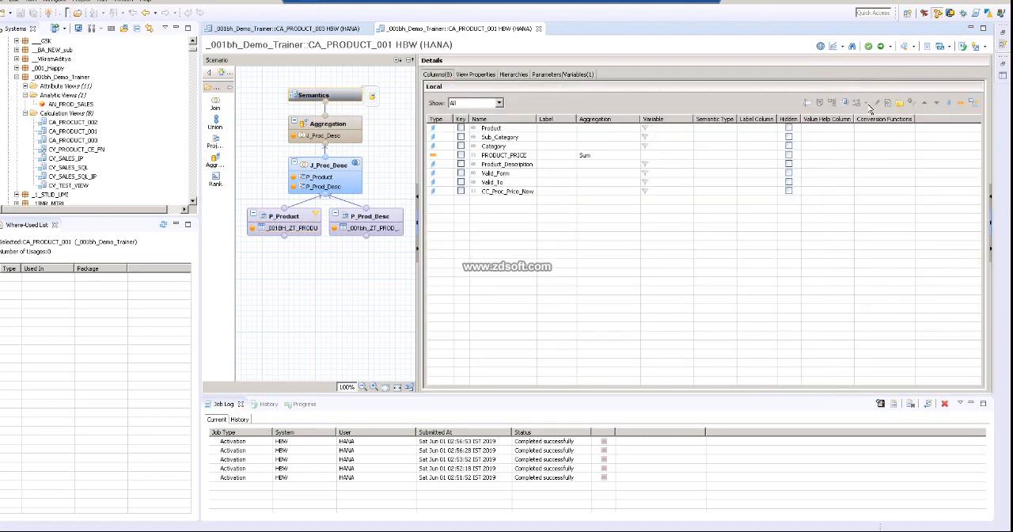
{"action": "left_click", "coordinate": [563, 74]}
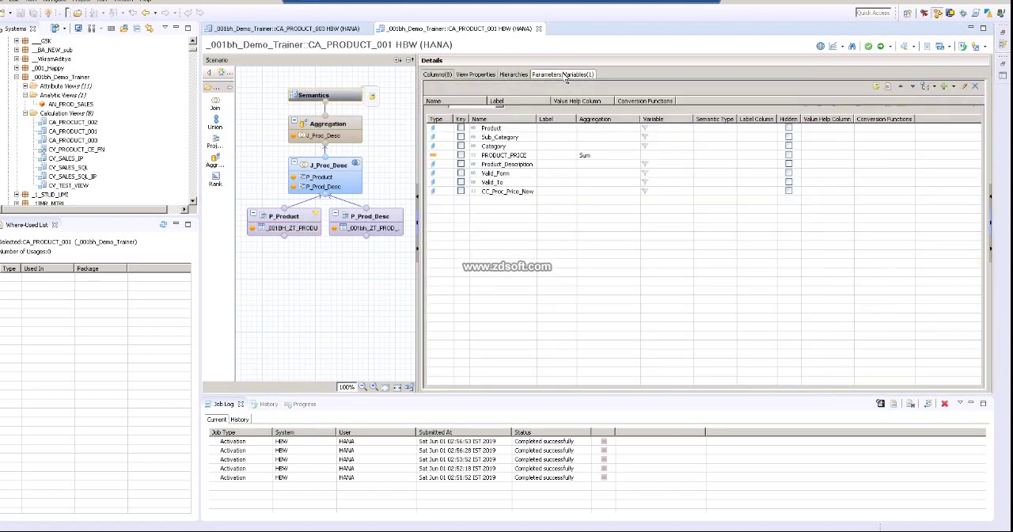
{"action": "left_click", "coordinate": [954, 87]}
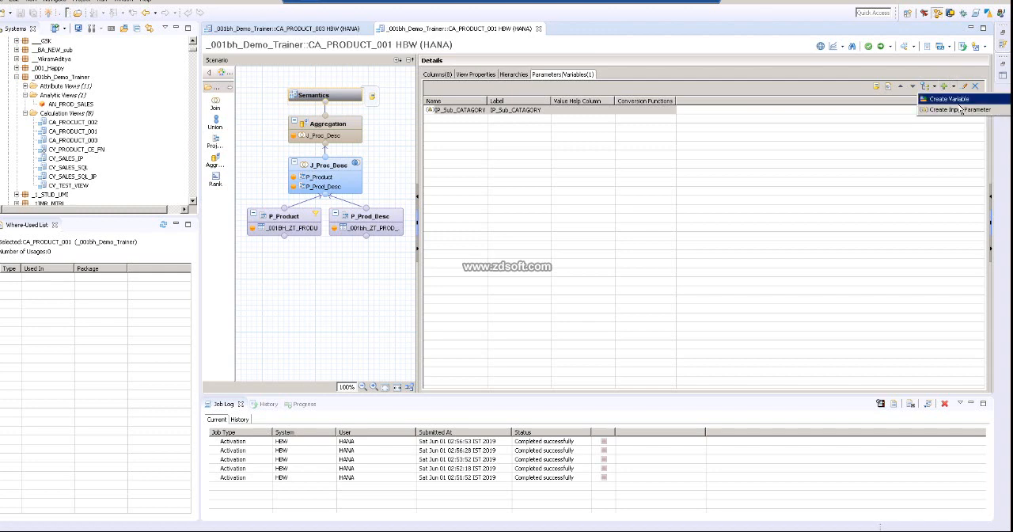
- Create input parameter IP_Prod_Increment with data type DECIMAL and begin its length
{"action": "left_click", "coordinate": [960, 110]}
{"action": "type", "text": "IP_P"}
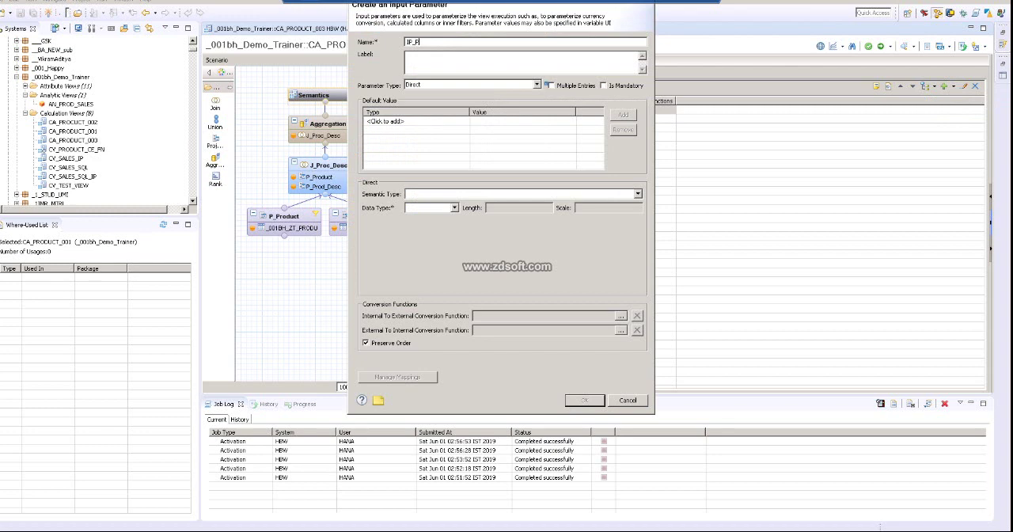
{"action": "type", "text": "rod_Incr"}
{"action": "type", "text": "ement"}
{"action": "left_click", "coordinate": [638, 196]}
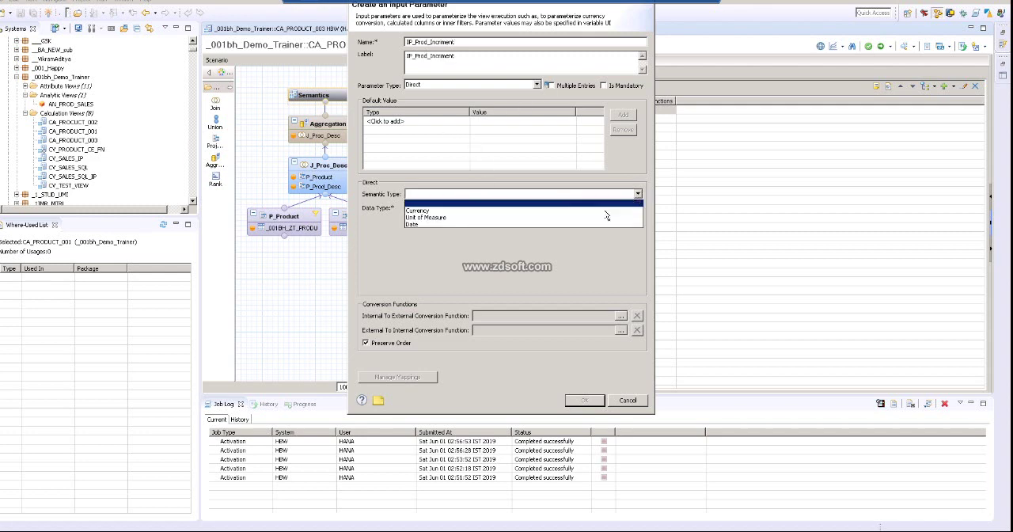
{"action": "left_click", "coordinate": [439, 208]}
{"action": "left_click", "coordinate": [454, 208]}
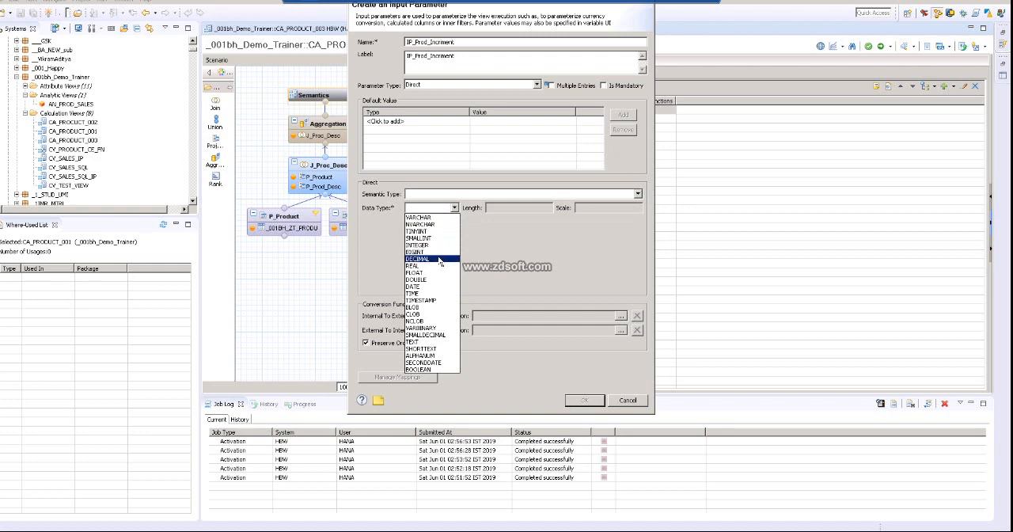
{"action": "left_click", "coordinate": [439, 260]}
{"action": "left_click", "coordinate": [537, 208]}
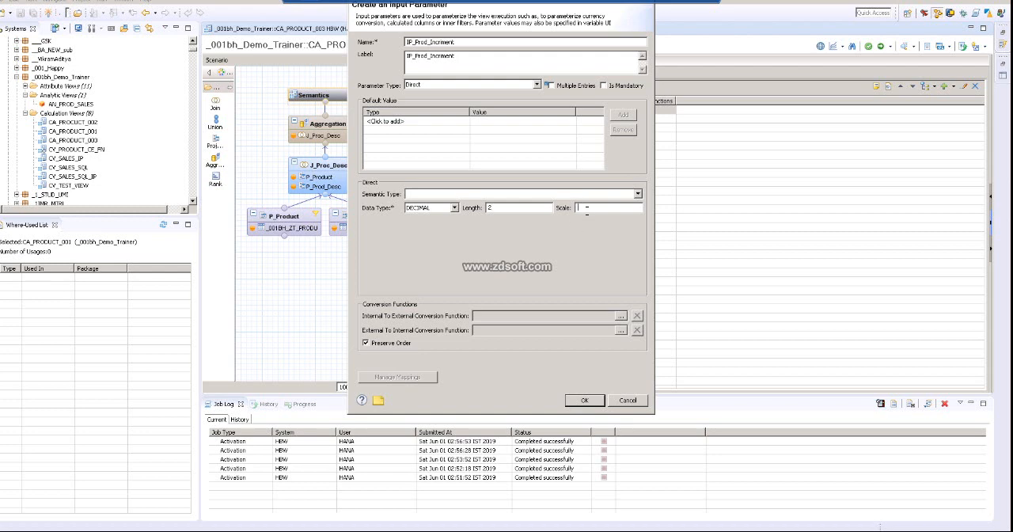
{"action": "type", "text": "2"}
- Give IP_Prod_Increment length 2, scale 2, single-entry and mandatory, and confirm it
{"action": "left_click", "coordinate": [551, 86]}
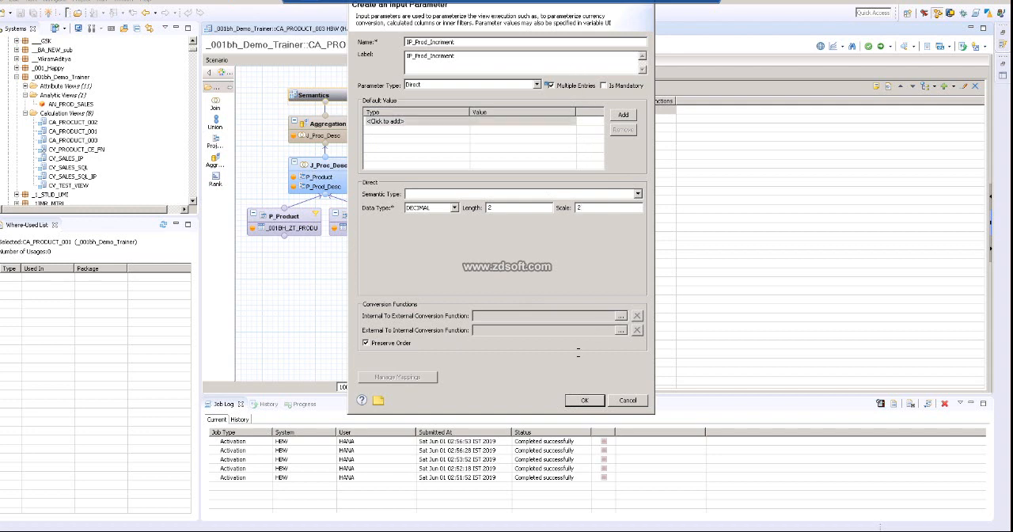
{"action": "left_click", "coordinate": [553, 86]}
{"action": "left_click", "coordinate": [604, 86]}
{"action": "left_click", "coordinate": [584, 401]}
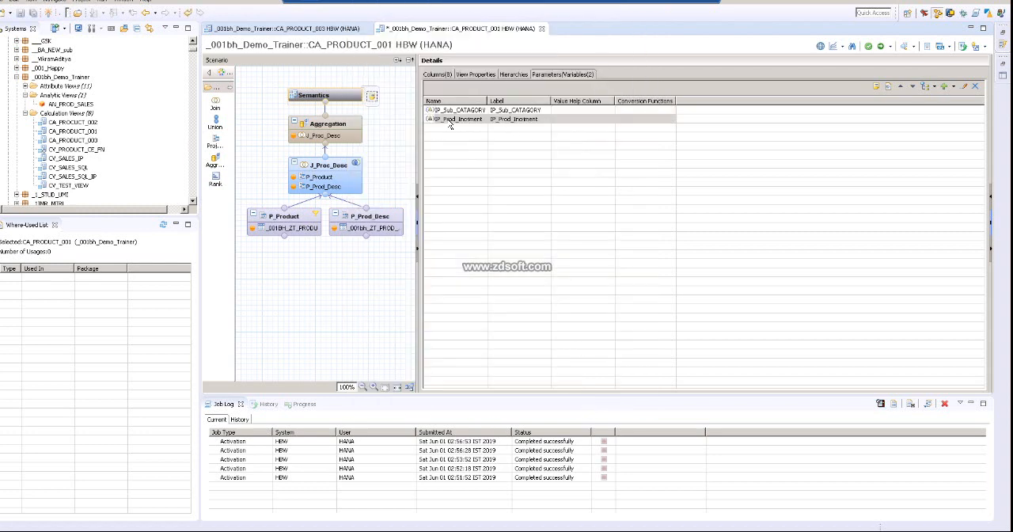
- Return to P_Product's projection details and select its Calculated Columns group
{"action": "left_click", "coordinate": [334, 181]}
{"action": "left_click", "coordinate": [285, 228]}
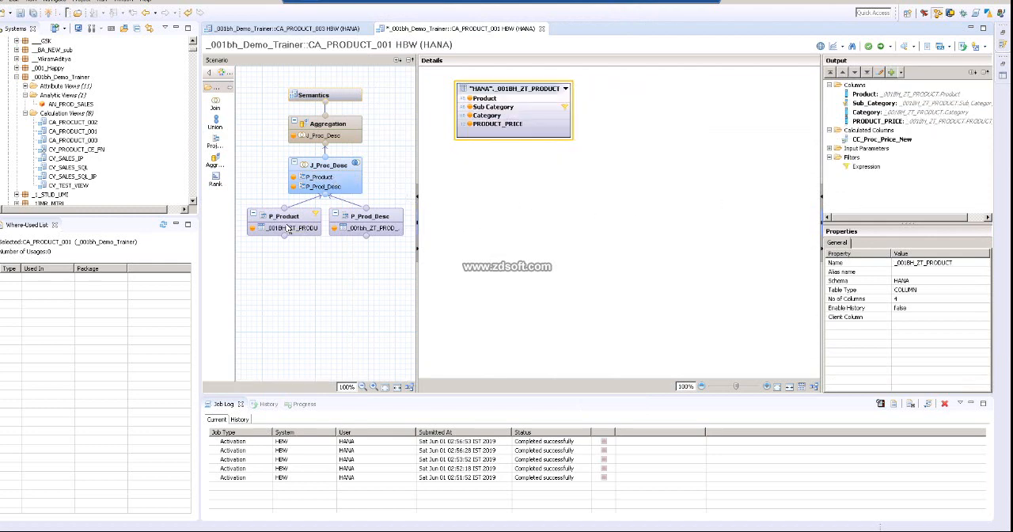
{"action": "left_click", "coordinate": [874, 132]}
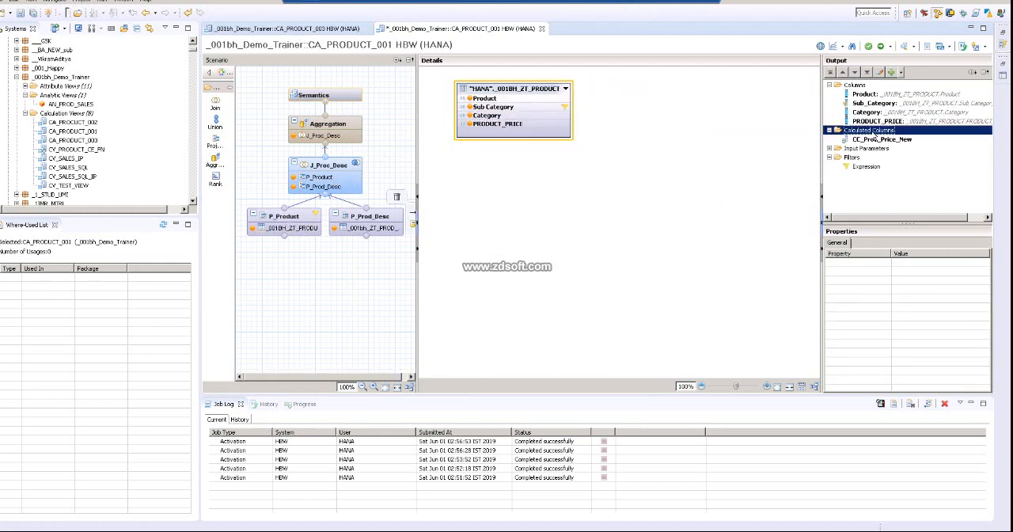
- Start calculated column CC_Prod_New_IP_Price as DECIMAL with length 12 and scale 2
{"action": "right_click", "coordinate": [874, 132]}
{"action": "left_click", "coordinate": [888, 139]}
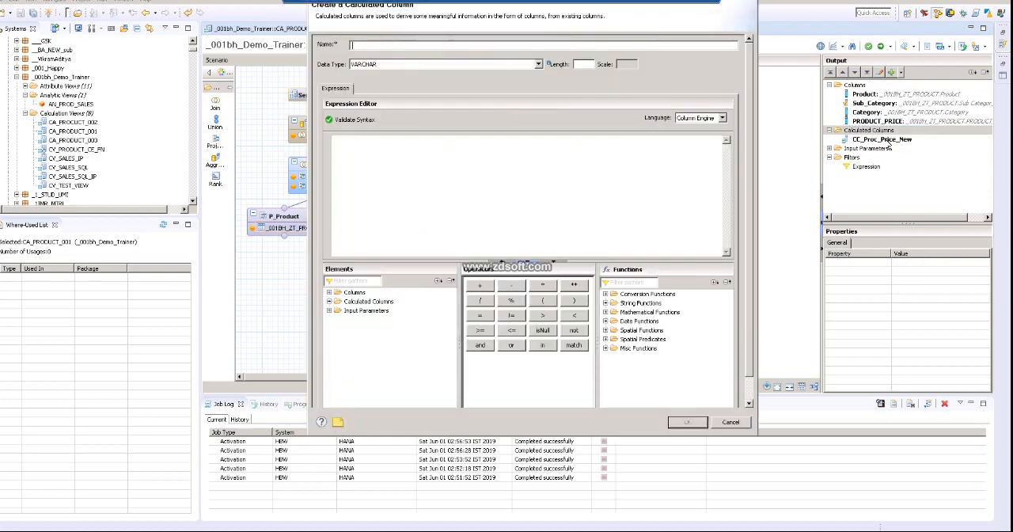
{"action": "type", "text": "C_Prod_"}
{"action": "type", "text": "New"}
{"action": "type", "text": "_P"}
{"action": "key", "text": "BackSpace"}
{"action": "key", "text": "BackSpace"}
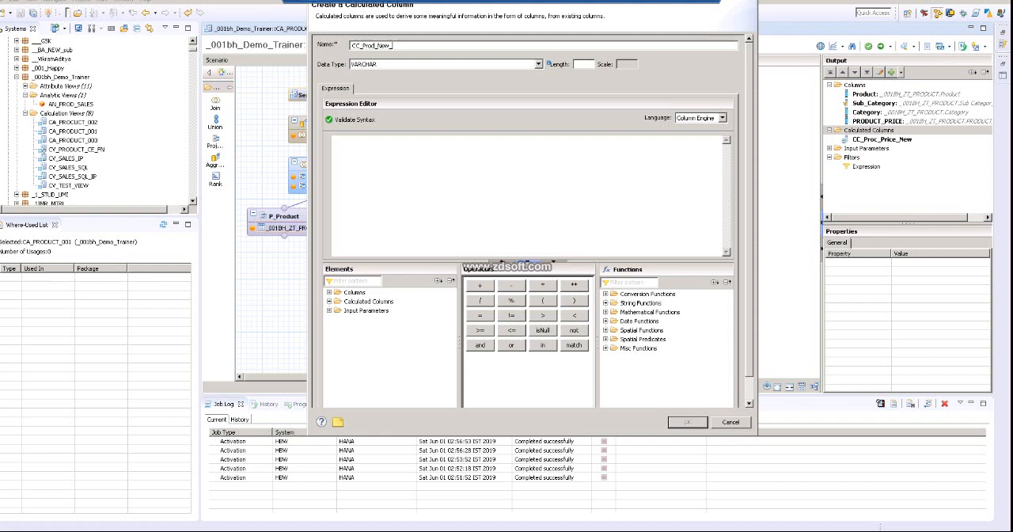
{"action": "type", "text": "IP_Pr"}
{"action": "type", "text": "ice"}
{"action": "left_click", "coordinate": [538, 65]}
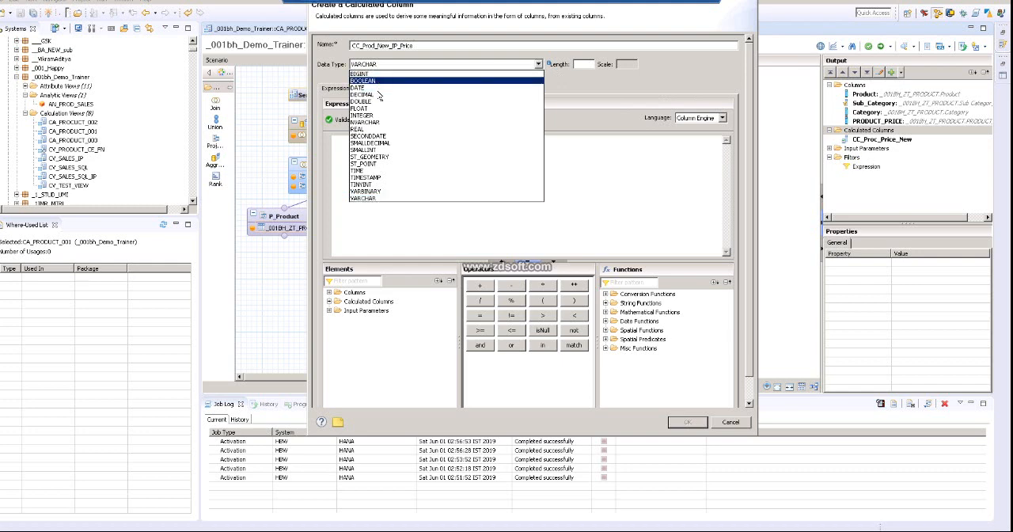
{"action": "left_click", "coordinate": [387, 95]}
{"action": "left_click", "coordinate": [577, 64]}
{"action": "type", "text": "1"}
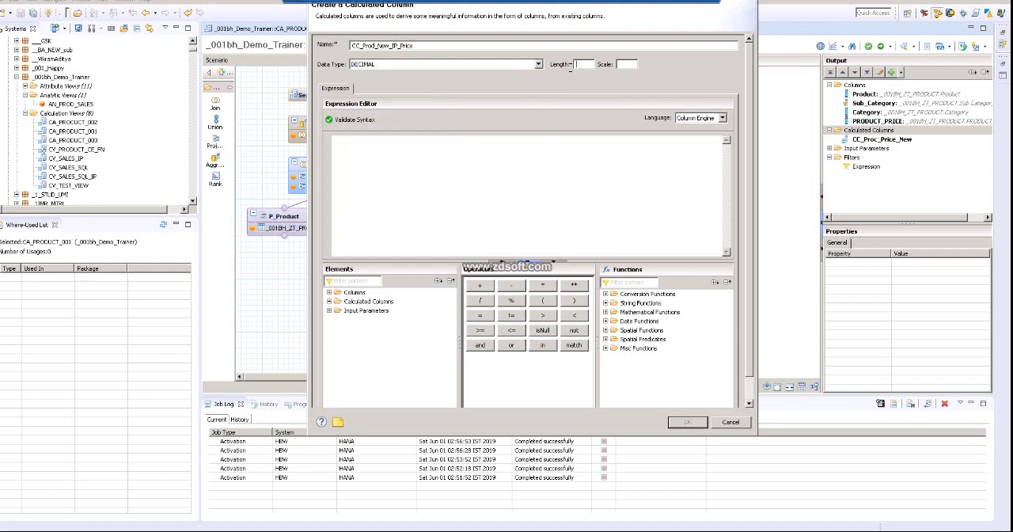
{"action": "type", "text": "2"}
{"action": "type", "text": "12"}
{"action": "left_click", "coordinate": [634, 64]}
{"action": "type", "text": "2"}
- Define its expression as PRODUCT_PRICE * IP_Prod_Increment, validate the syntax and create the column
{"action": "left_click", "coordinate": [330, 292]}
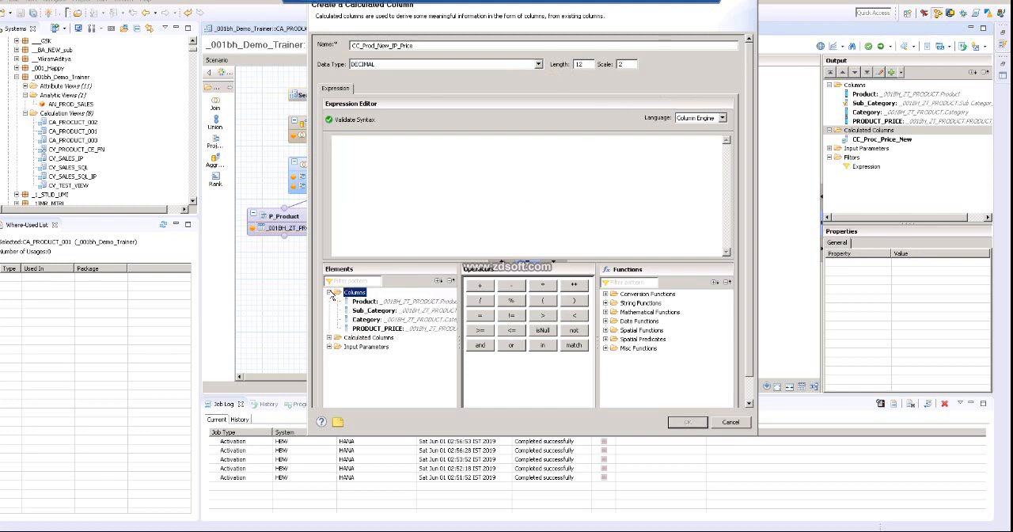
{"action": "double_click", "coordinate": [378, 328]}
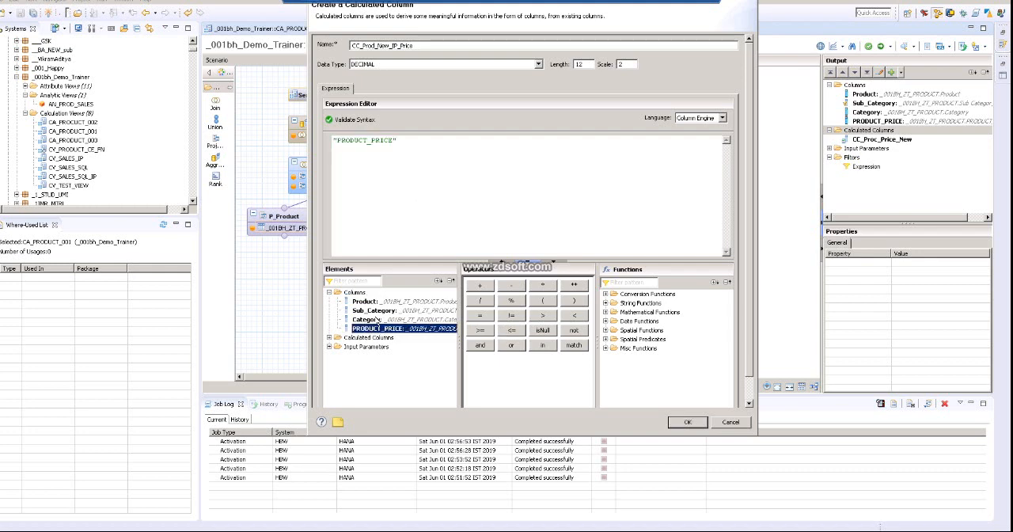
{"action": "left_click", "coordinate": [543, 286]}
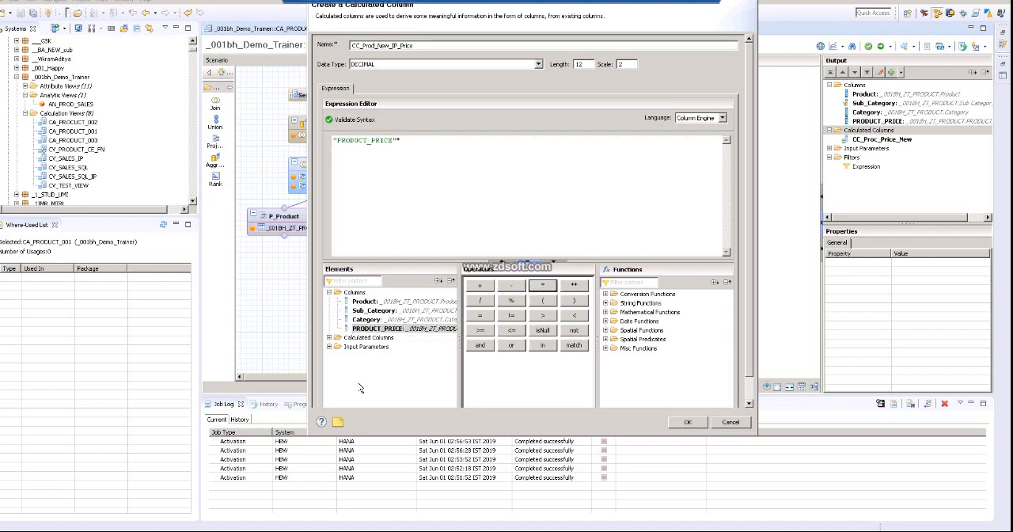
{"action": "left_click", "coordinate": [330, 337]}
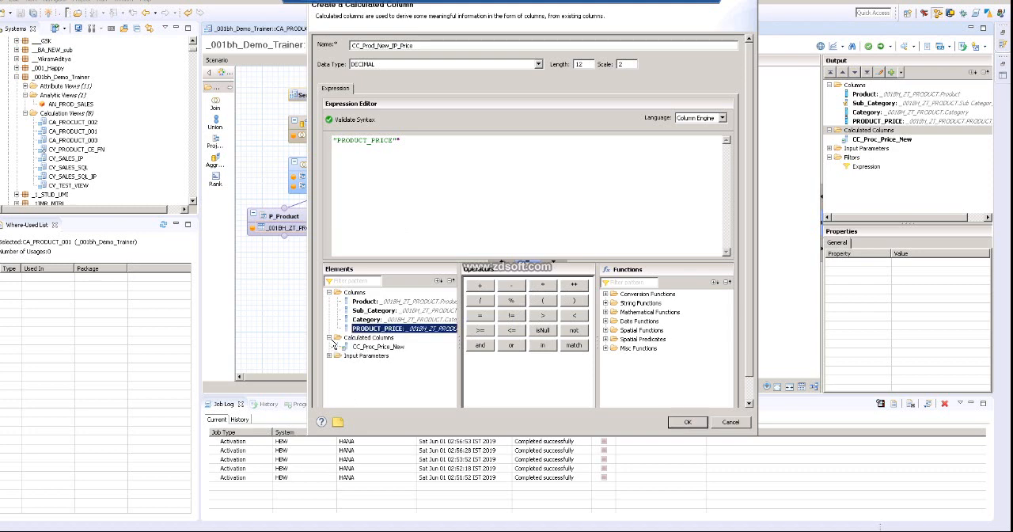
{"action": "left_click", "coordinate": [329, 346]}
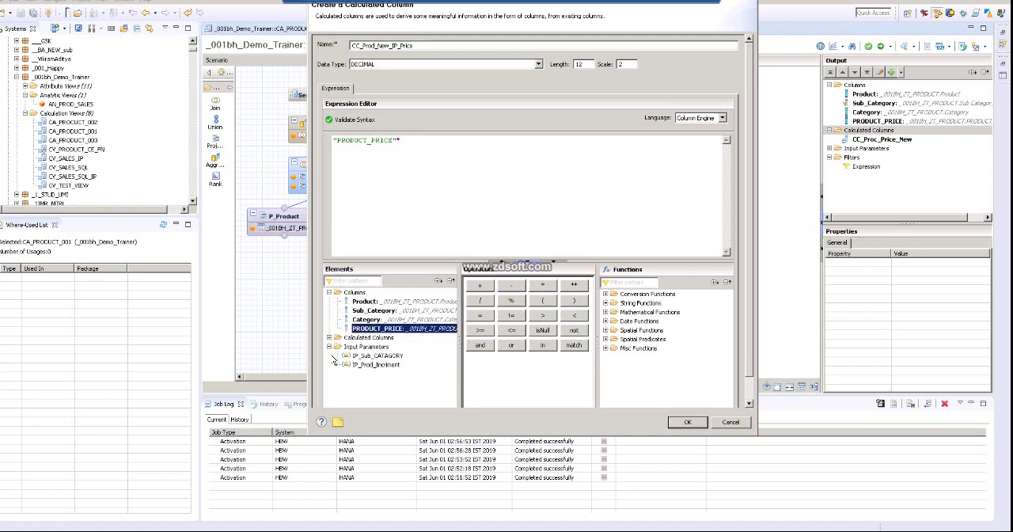
{"action": "double_click", "coordinate": [377, 364]}
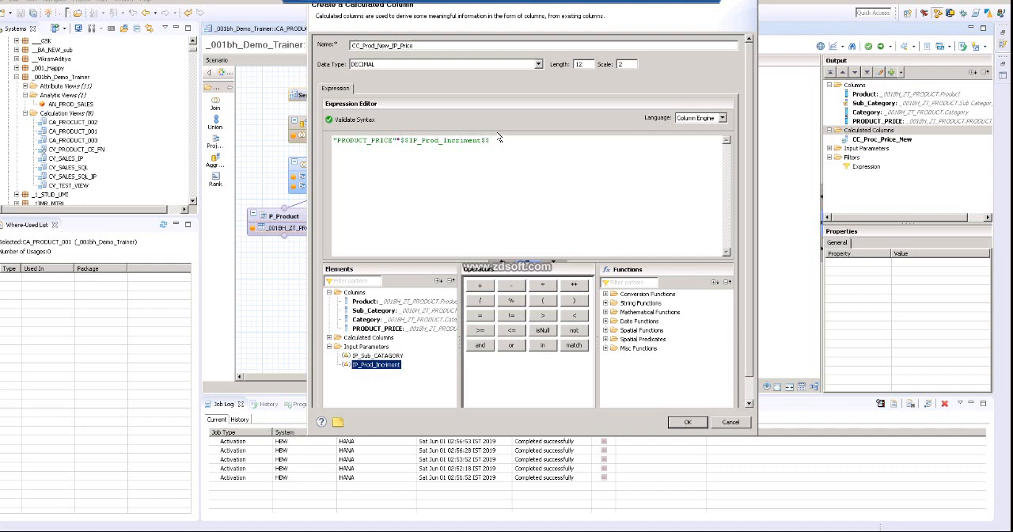
{"action": "left_click", "coordinate": [354, 119]}
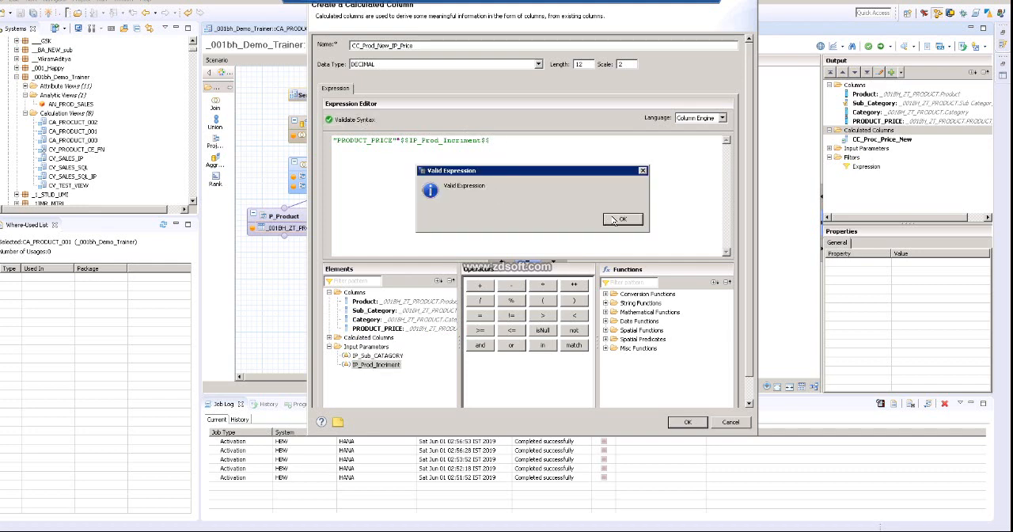
{"action": "left_click", "coordinate": [616, 219]}
{"action": "left_click", "coordinate": [702, 423]}
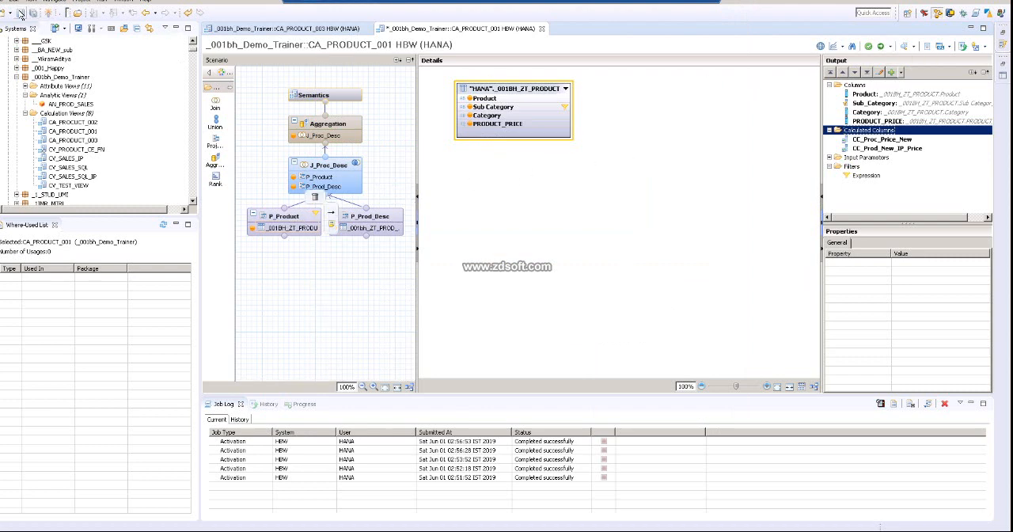
- Save the view, propagate CC_Prod_New_IP_Price from J_Proc_Desc to semantics, and activate CA_PRODUCT_001
{"action": "left_click", "coordinate": [19, 11]}
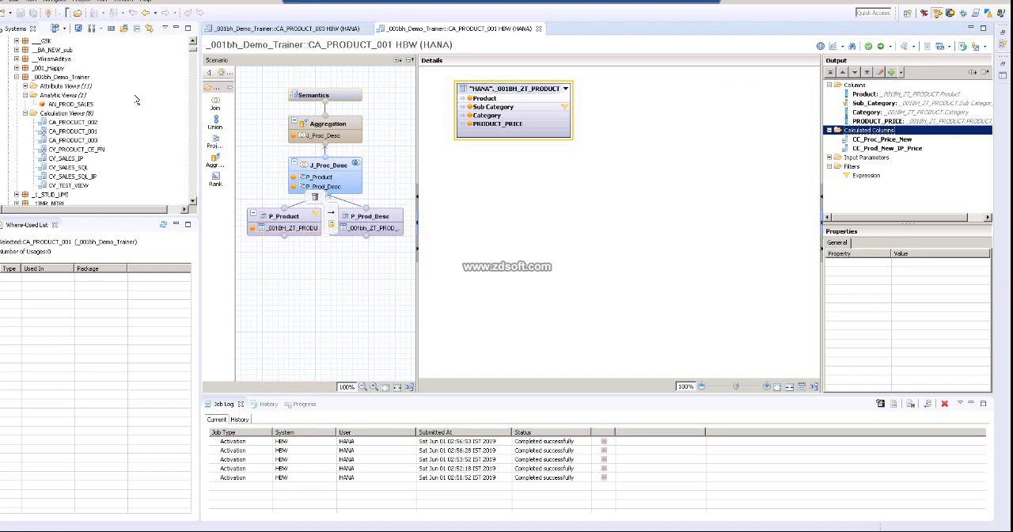
{"action": "left_click", "coordinate": [326, 170]}
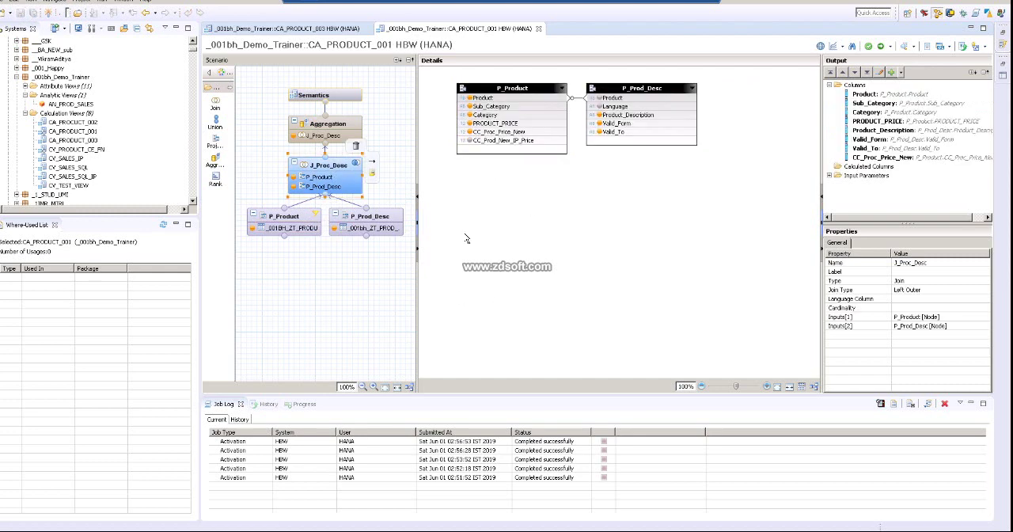
{"action": "right_click", "coordinate": [488, 147]}
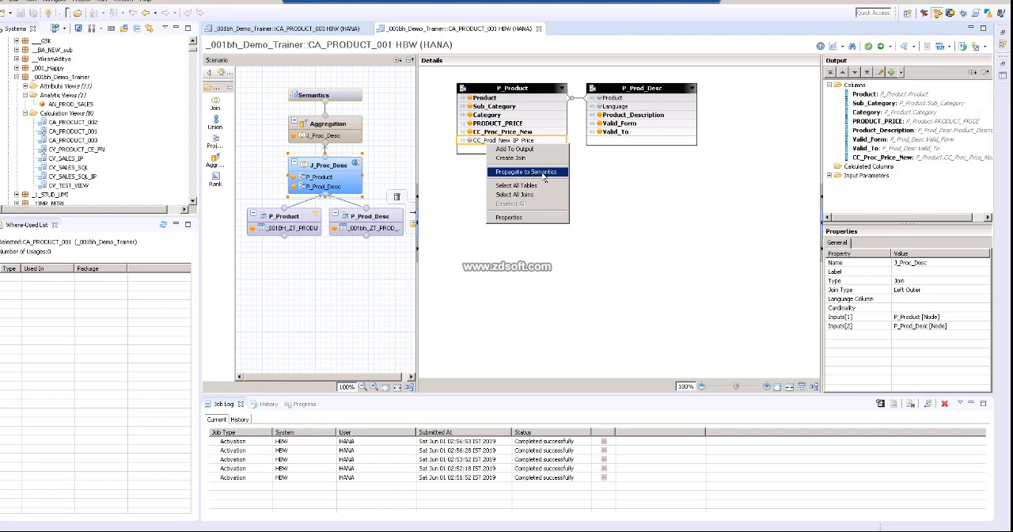
{"action": "left_click", "coordinate": [545, 179]}
{"action": "left_click", "coordinate": [554, 271]}
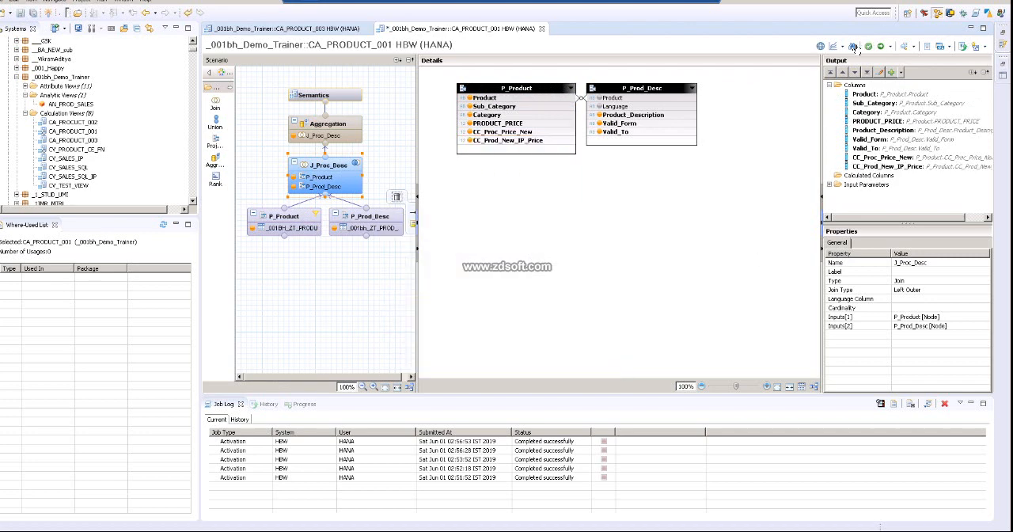
{"action": "left_click", "coordinate": [879, 47]}
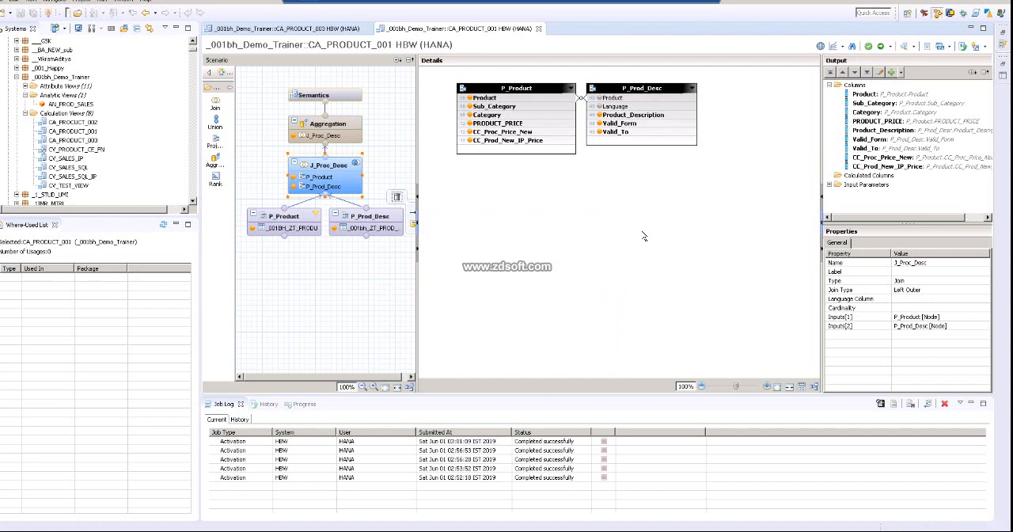
- Run Data Preview with IP_Sub_CATAGORY 69 and IP_Prod_Increment 1.4
{"action": "left_click", "coordinate": [905, 47]}
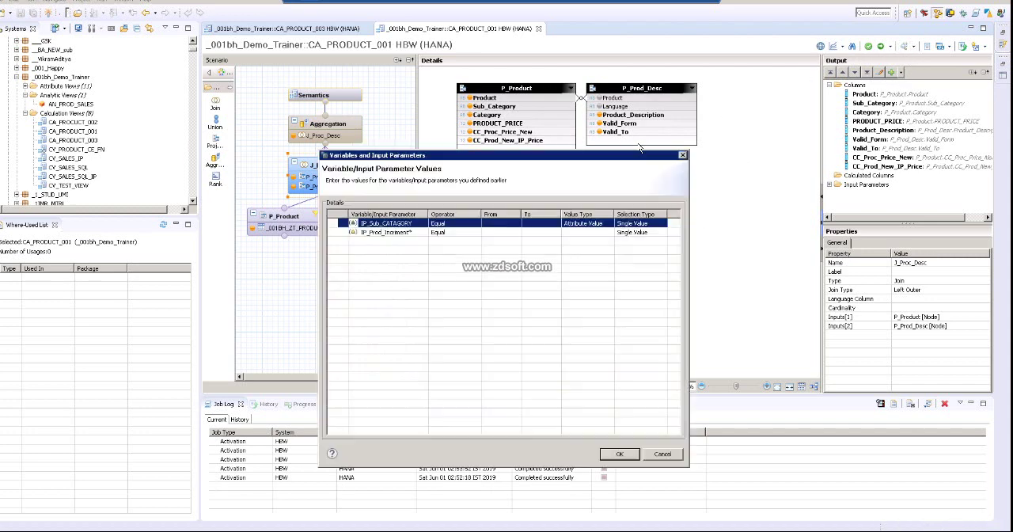
{"action": "left_click", "coordinate": [493, 225]}
{"action": "type", "text": "65"}
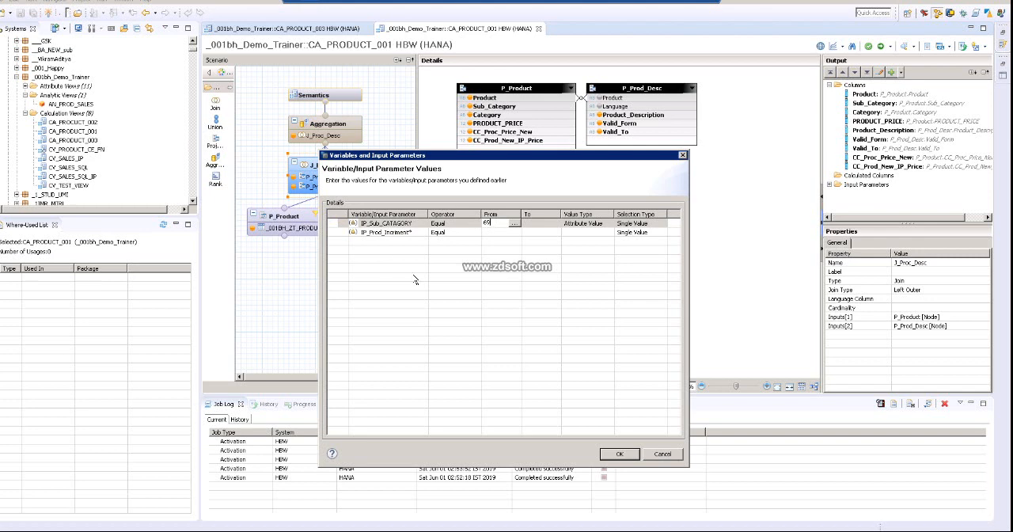
{"action": "left_click", "coordinate": [501, 232]}
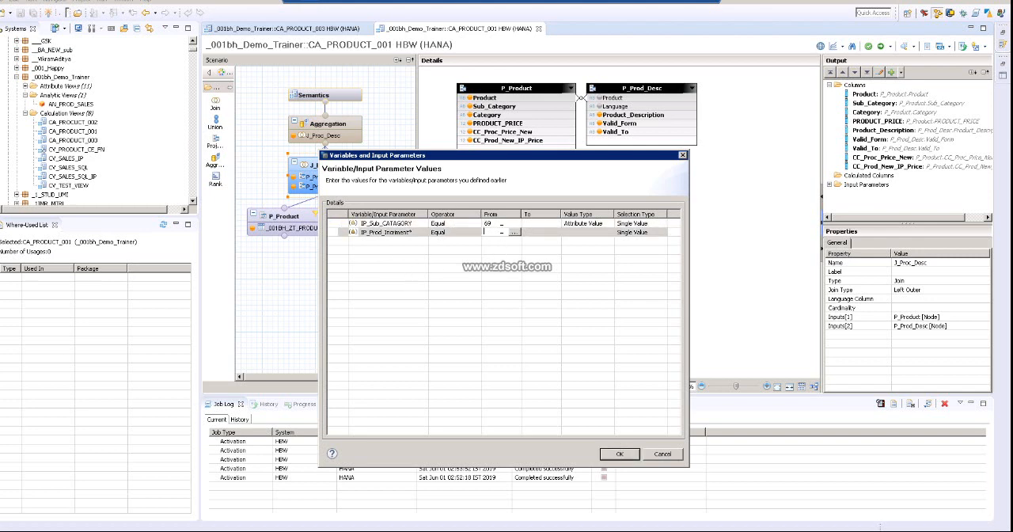
{"action": "type", "text": "1."}
{"action": "type", "text": "4"}
{"action": "left_click", "coordinate": [620, 457]}
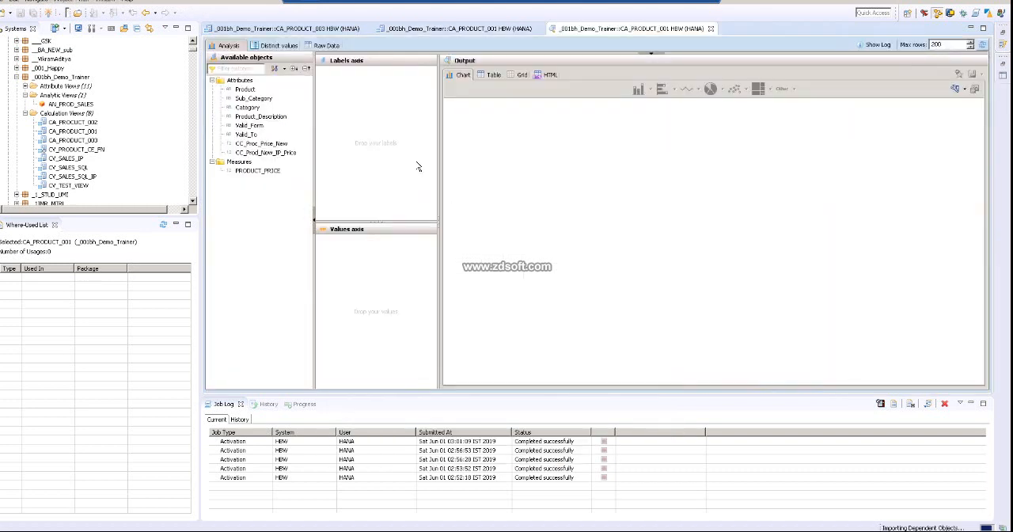
- View the 7 raw-data rows with CC_Prod_New_IP_Price values, then return to the CA_PRODUCT_001 diagram
{"action": "left_click", "coordinate": [325, 46]}
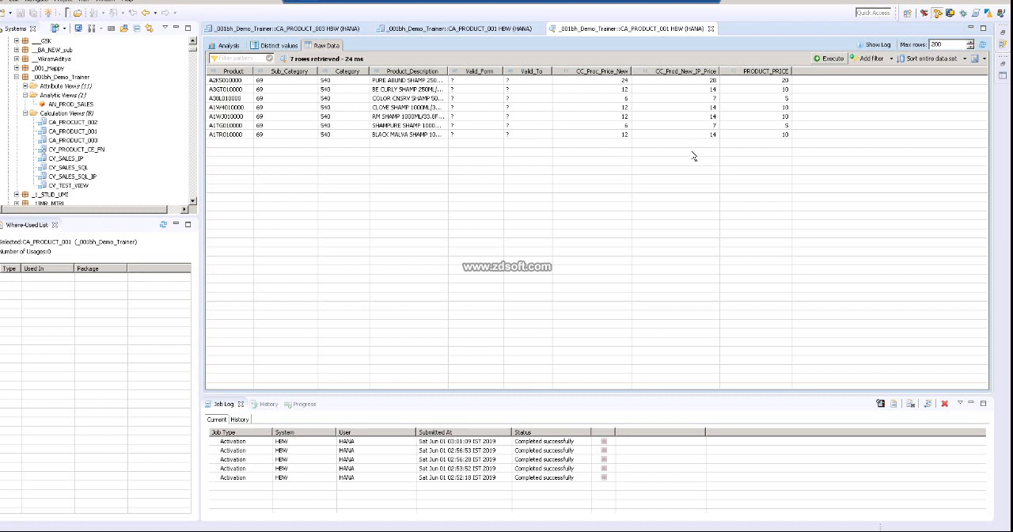
{"action": "left_click", "coordinate": [456, 30]}
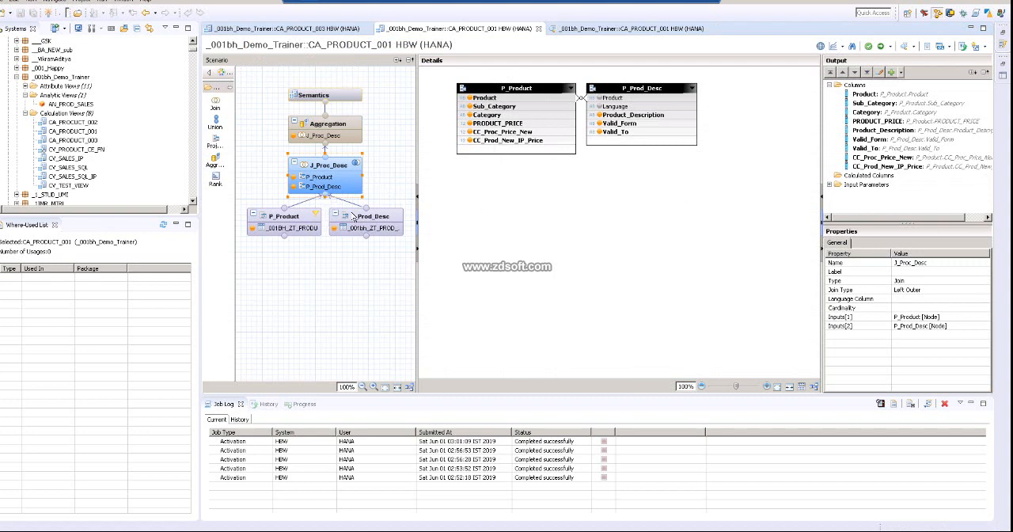
{"action": "left_click", "coordinate": [309, 218]}
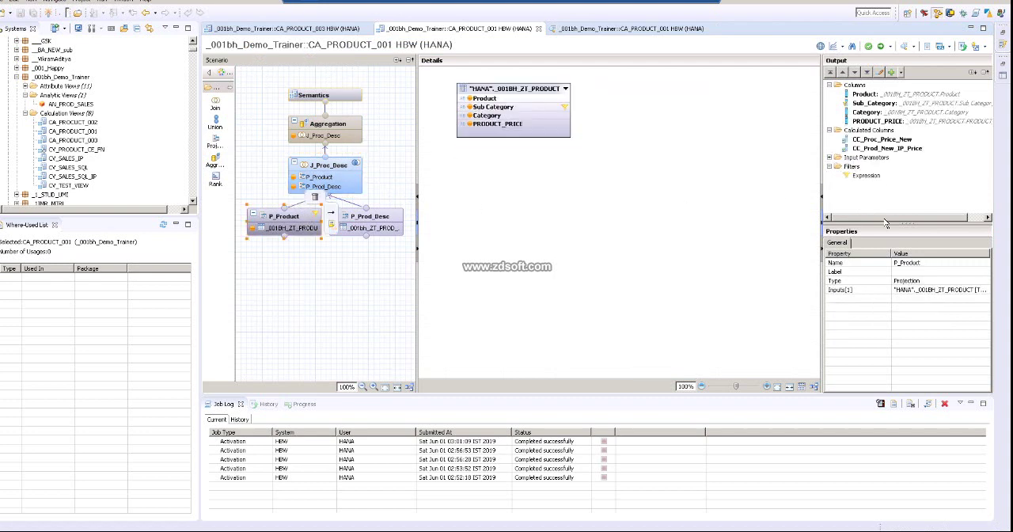
{"action": "double_click", "coordinate": [911, 149]}
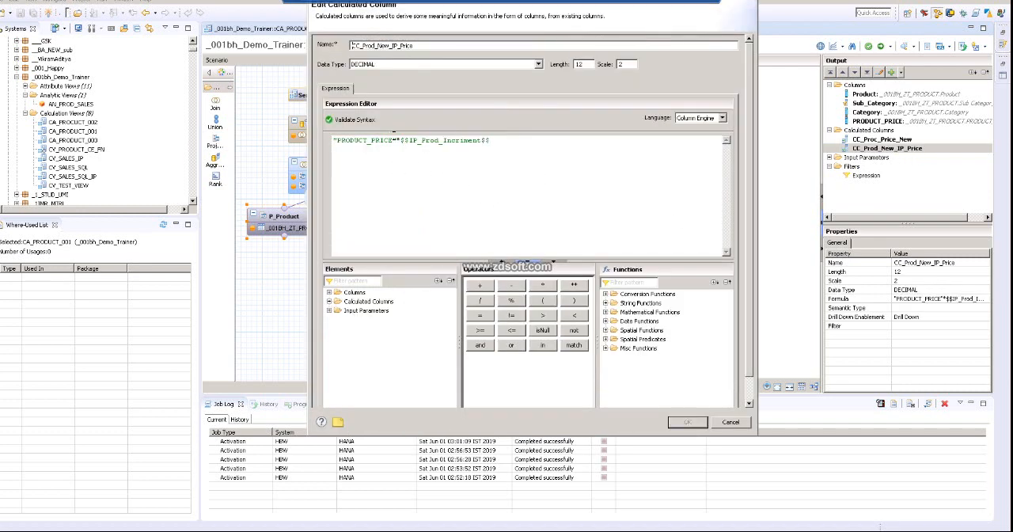
{"action": "left_click_drag", "start_coordinate": [493, 140], "coordinate": [409, 140]}
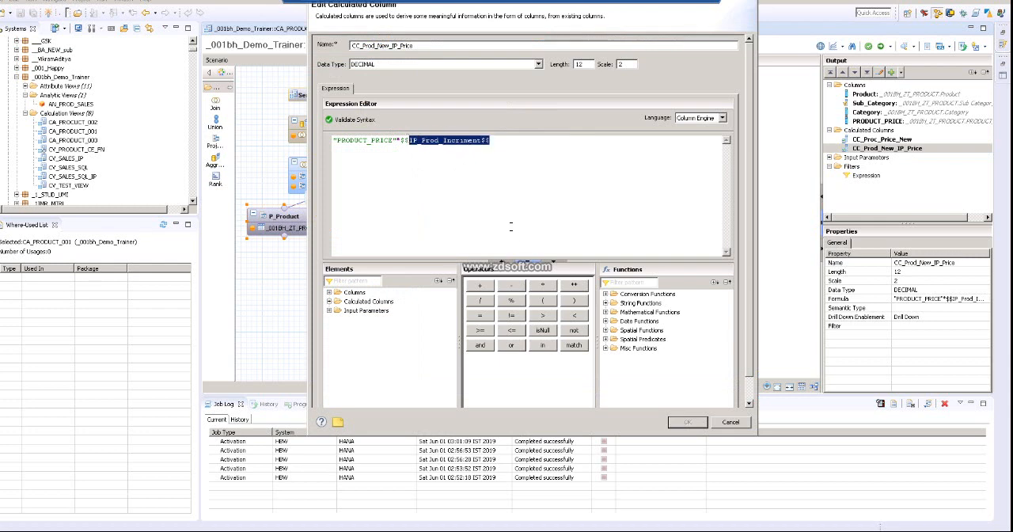
{"action": "left_click", "coordinate": [743, 422]}
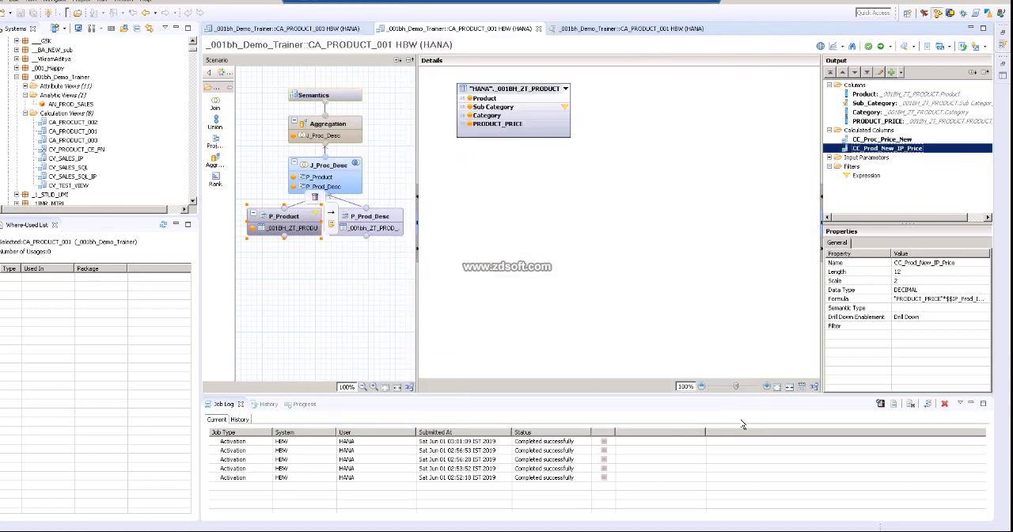